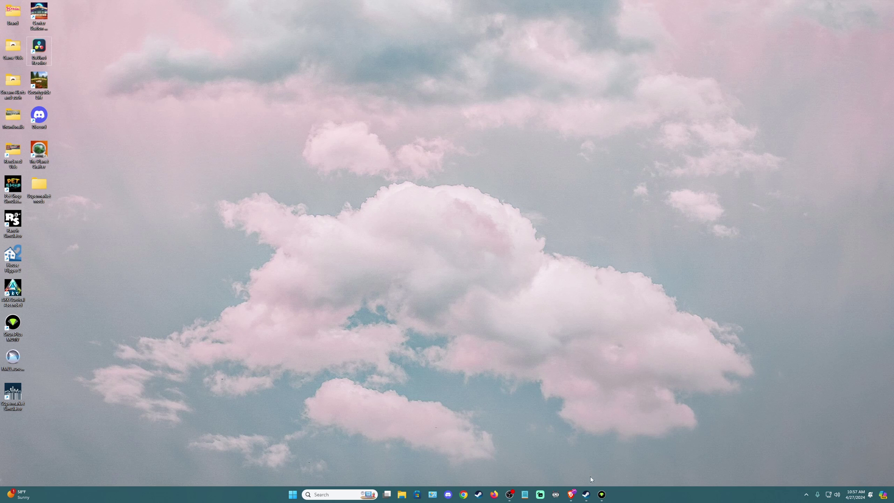
- Open Supermarket Simulator's local install folder from Steam via Manage > Browse local files, then minimize Steam
click(586, 495)
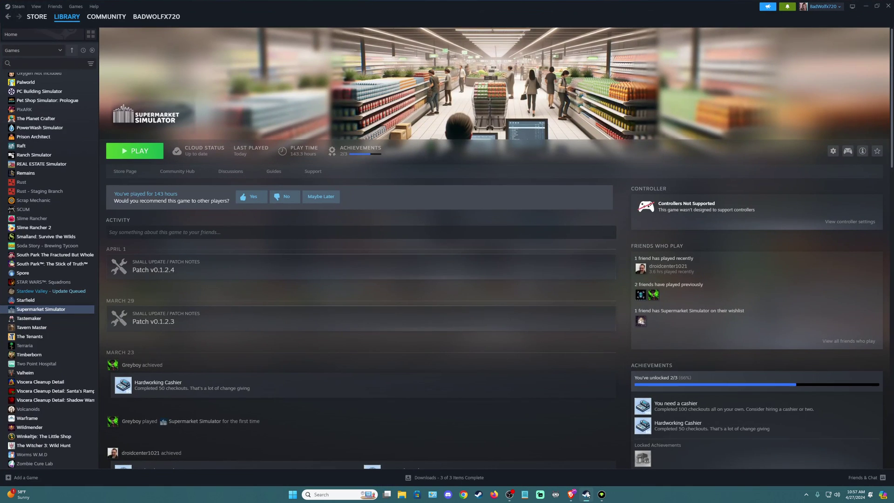
right_click(76, 314)
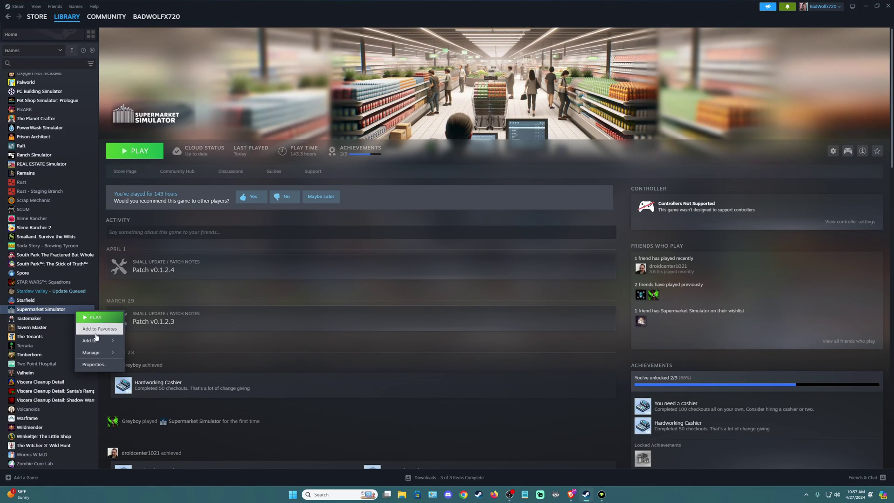
mouse_move(101, 354)
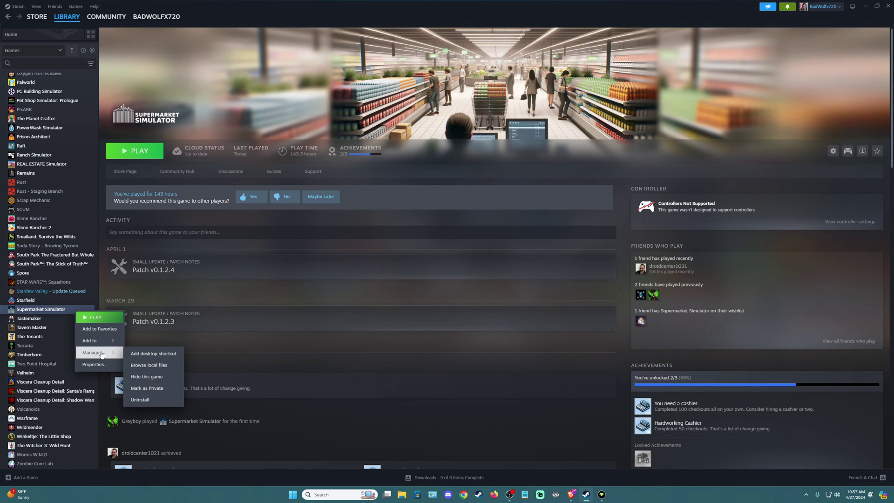
click(154, 365)
click(867, 6)
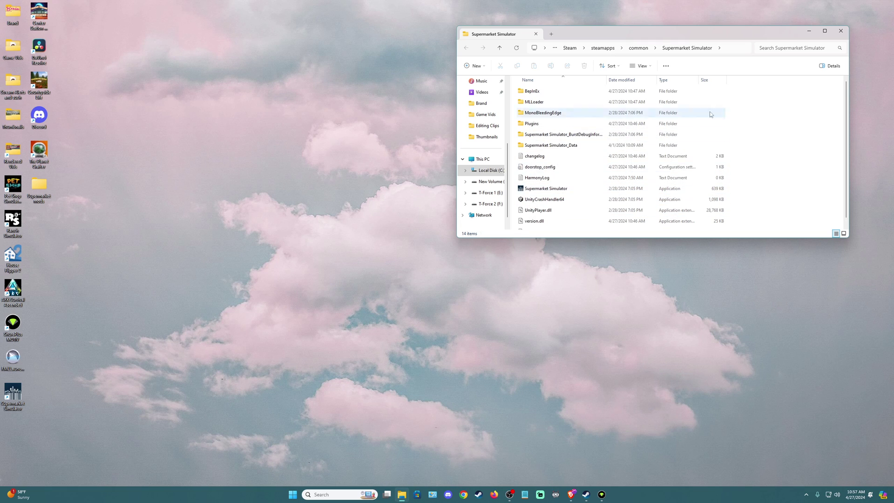
- Delete the BepInEx and MLLoader folders from the game folder and minimize the Explorer window
drag(750, 93, 703, 102)
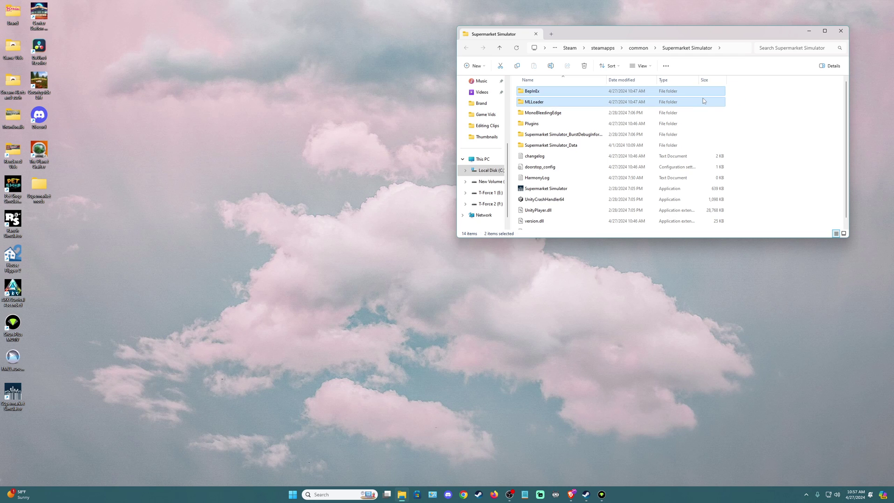
key(Delete)
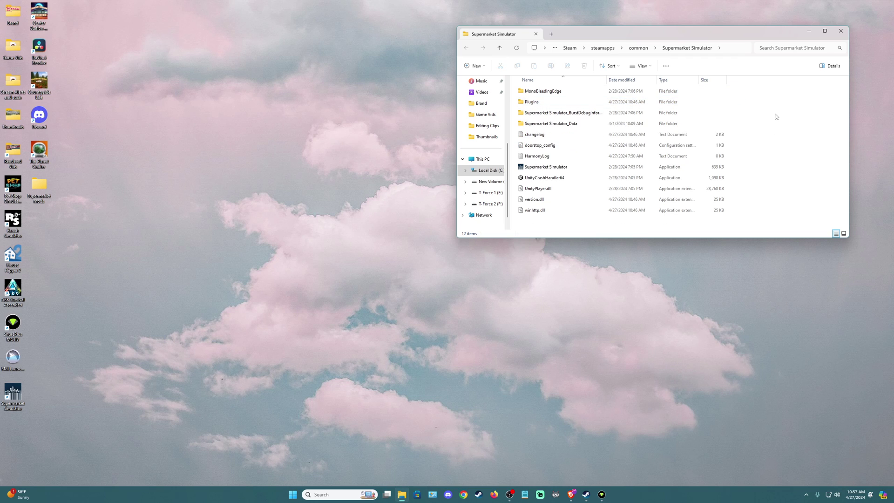
click(809, 33)
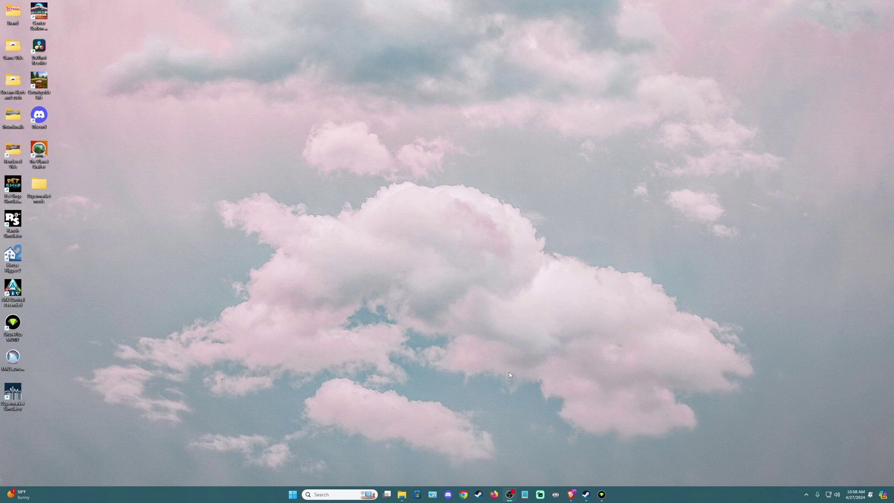
- Search Nexus Mods GAMES instead of MODS for 'supermarket simulator'
click(571, 495)
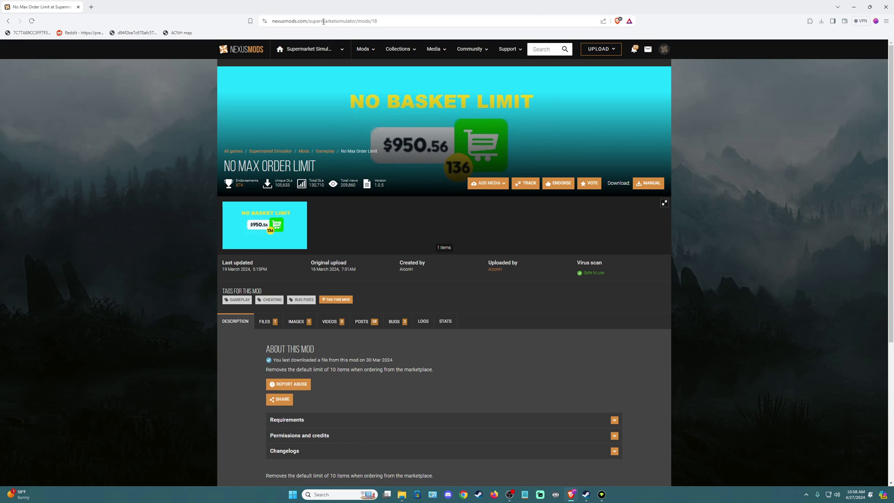
click(536, 48)
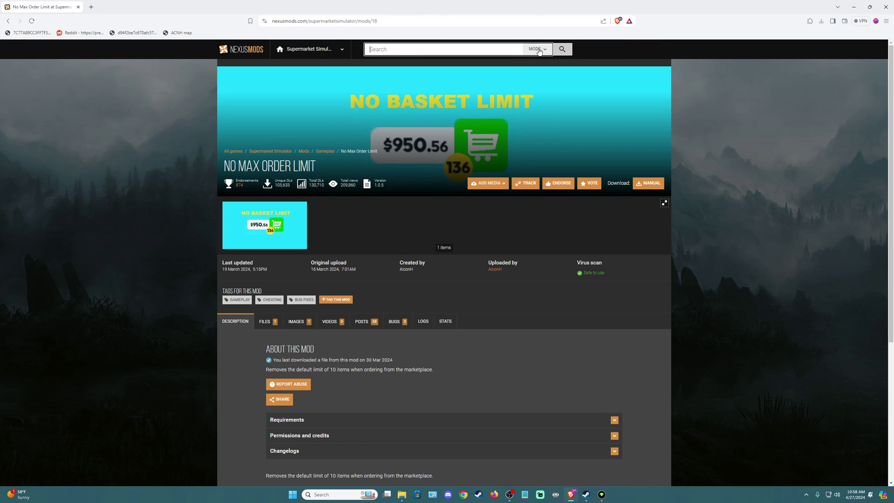
click(538, 49)
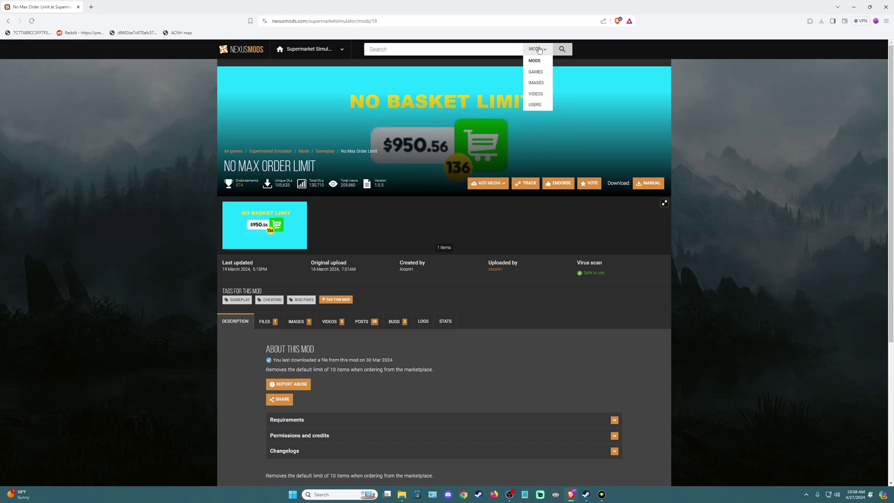
click(546, 74)
click(443, 51)
text(supermarket simulator)
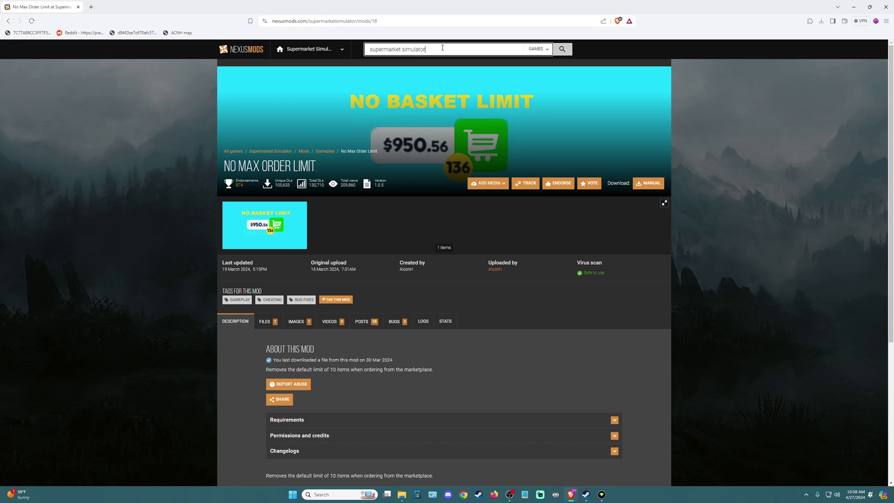
key(Return)
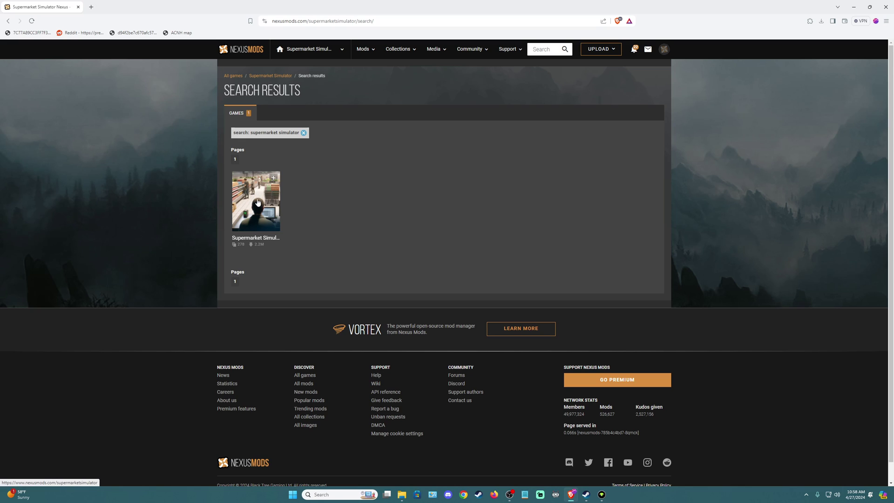
- Show the My Games list from the header chevron
mouse_move(273, 180)
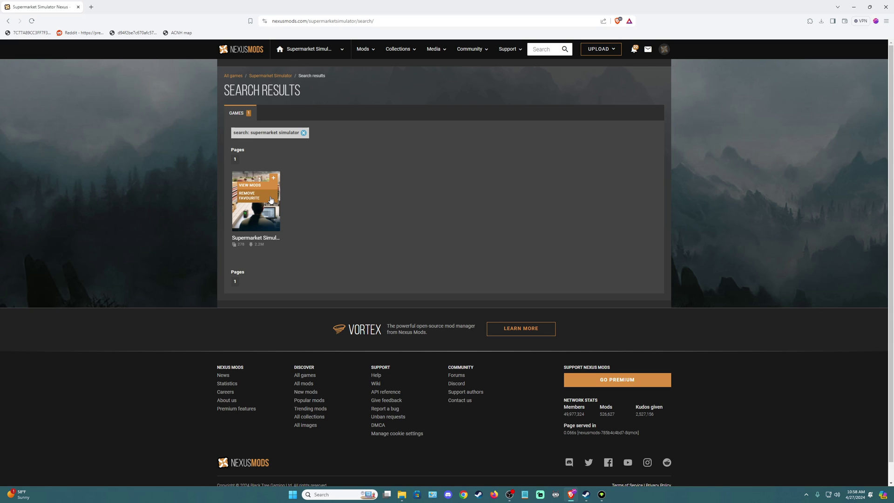
click(343, 49)
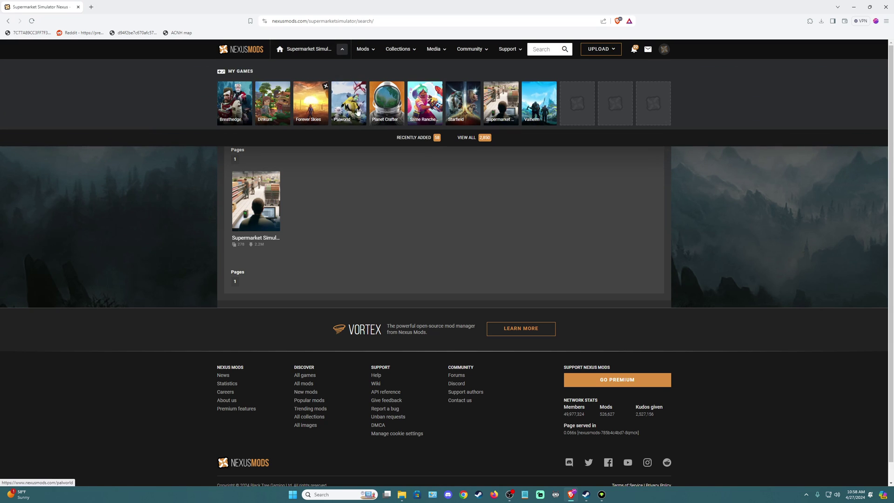
mouse_move(536, 115)
mouse_move(503, 107)
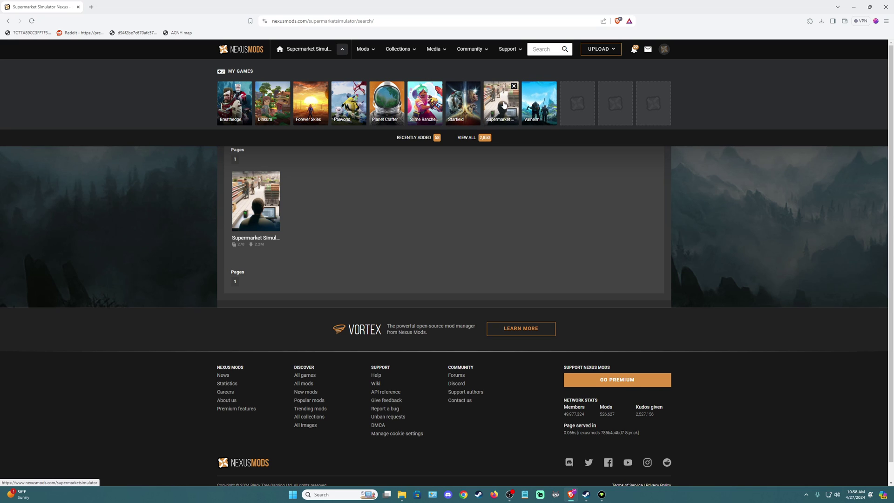
- On the Supermarket Simulator game page, search mods for 'bepi' and open Tobey's BepInEx x MelonLoader Pack
click(503, 106)
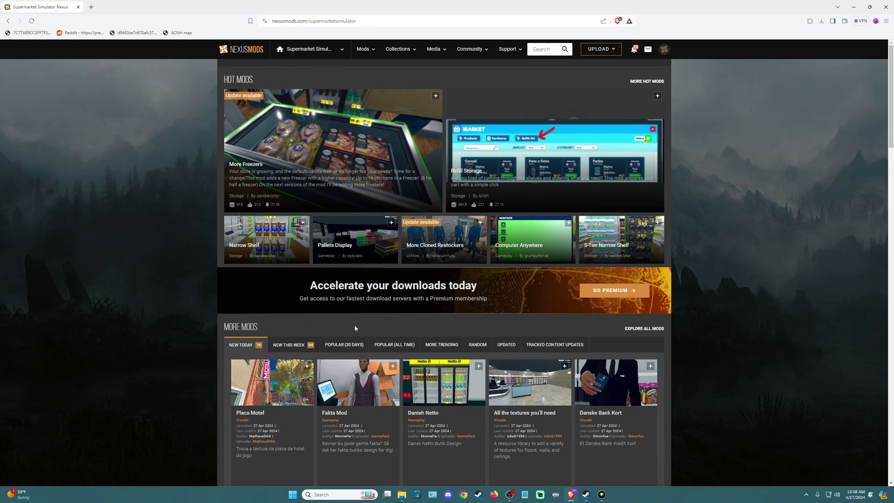
scroll(355, 328, down, 2)
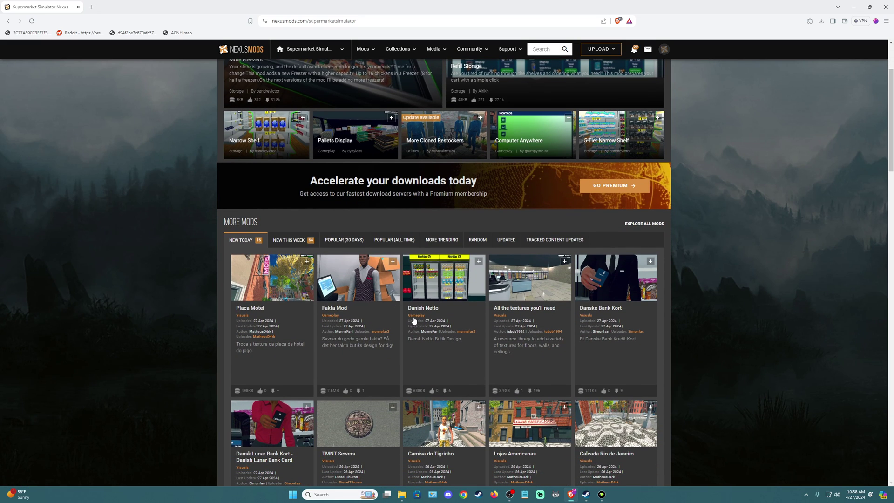
scroll(549, 76, up, 2)
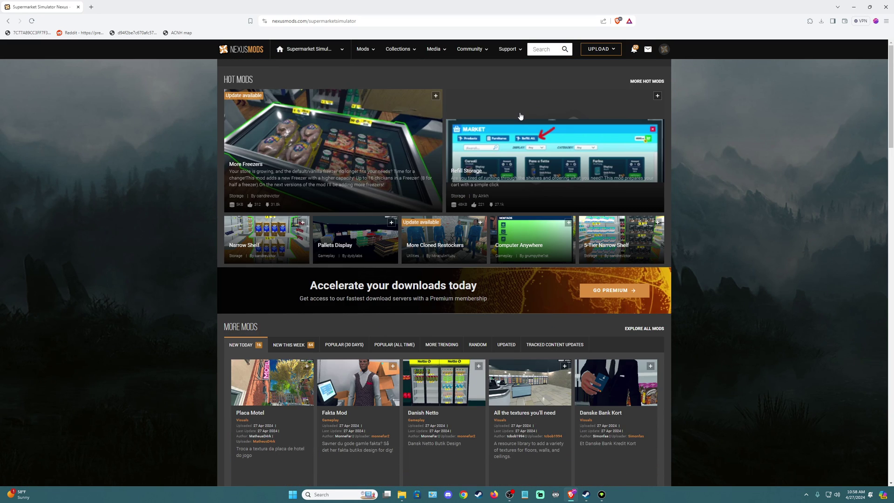
click(547, 50)
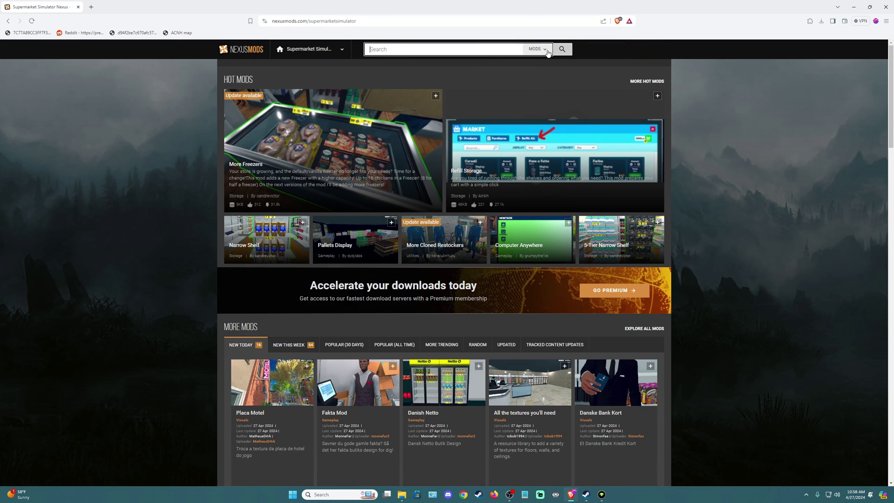
text(bepi)
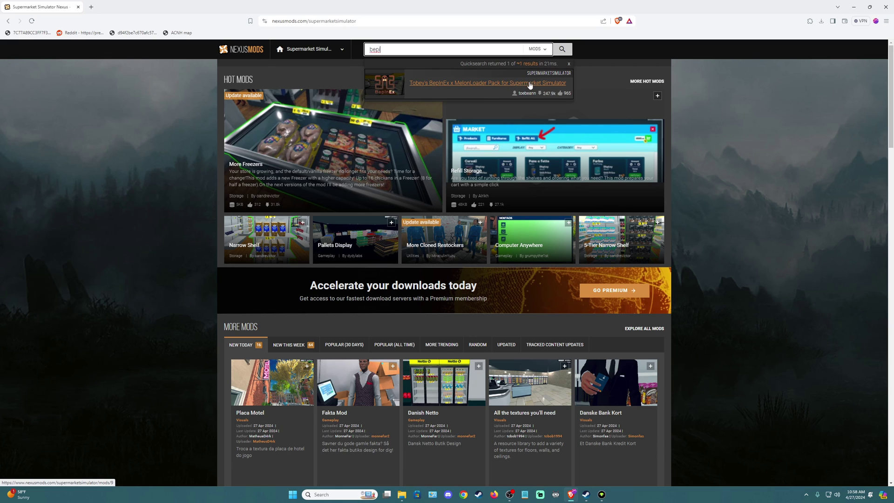
click(470, 87)
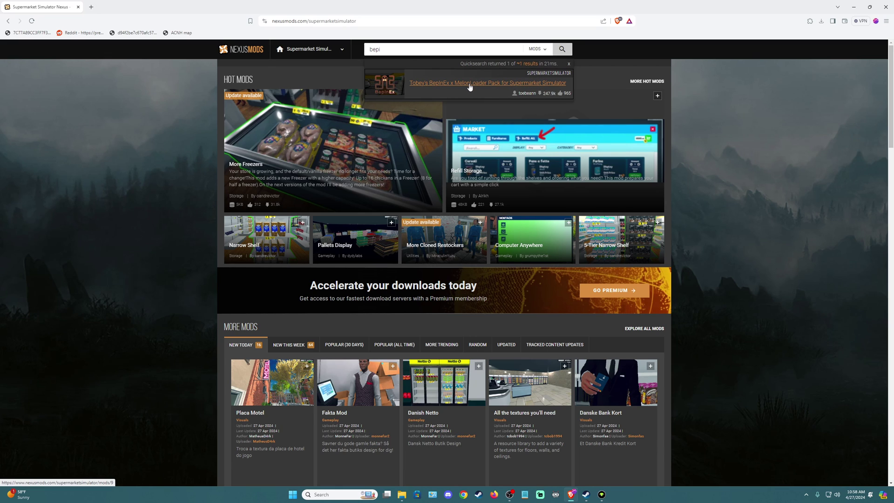
- On the mod's FILES tab, choose MANUAL DOWNLOAD for the 16.0MB main Tobey's BepInEx Pack zip
scroll(345, 225, down, 2)
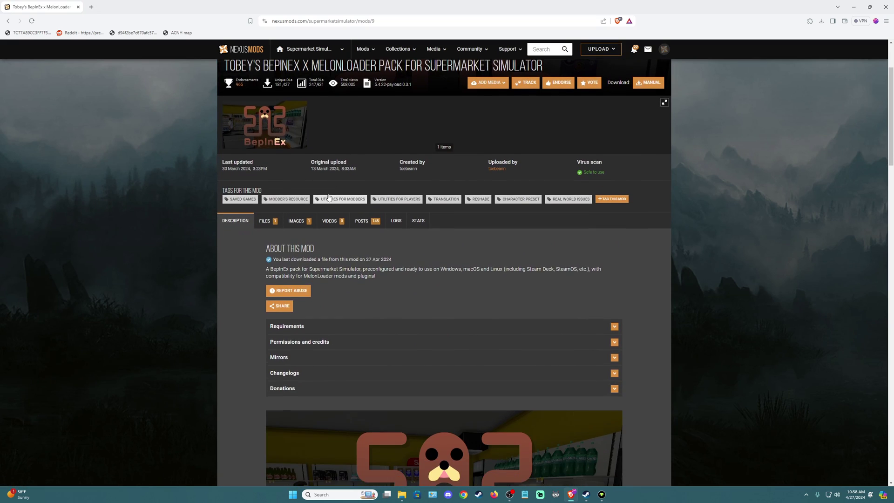
click(266, 219)
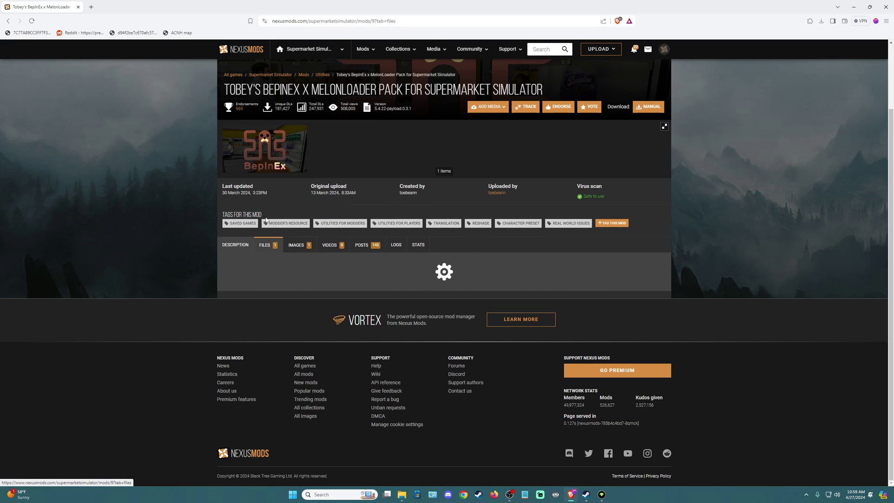
scroll(298, 261, down, 2)
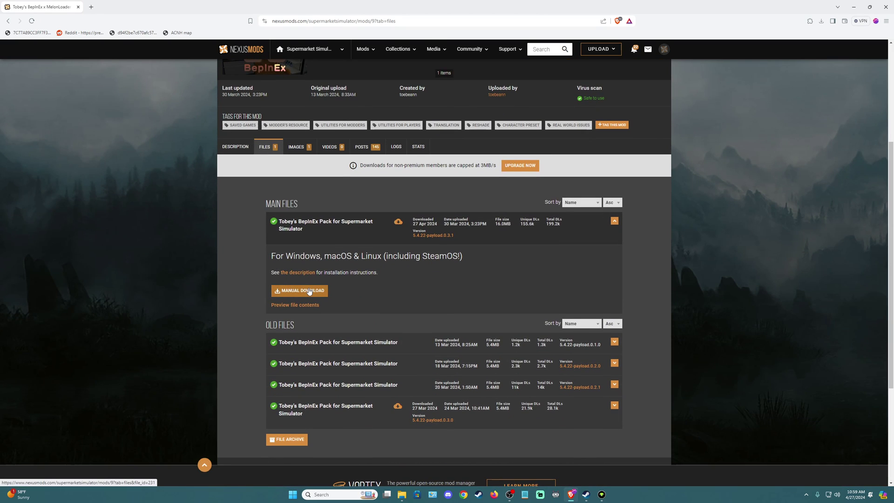
click(315, 288)
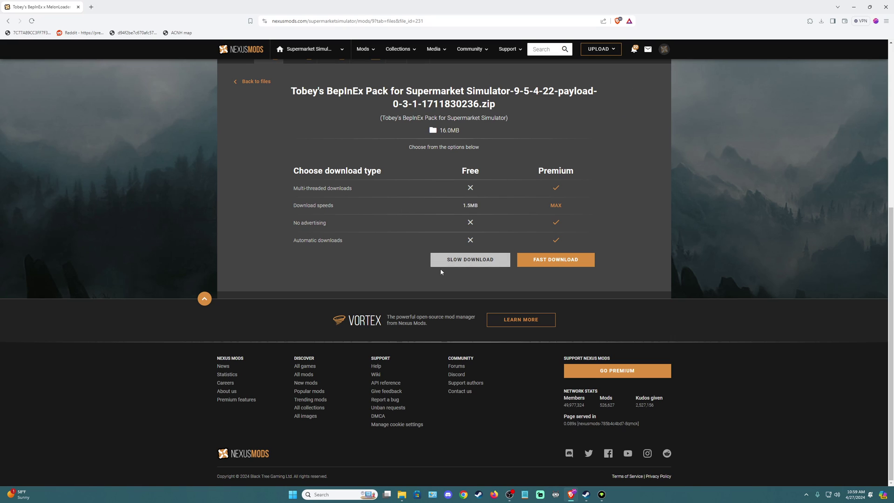
- Slow-download the BepInEx pack zip into the Desktop's Supermarket mods folder, then bring back the game folder window
click(467, 261)
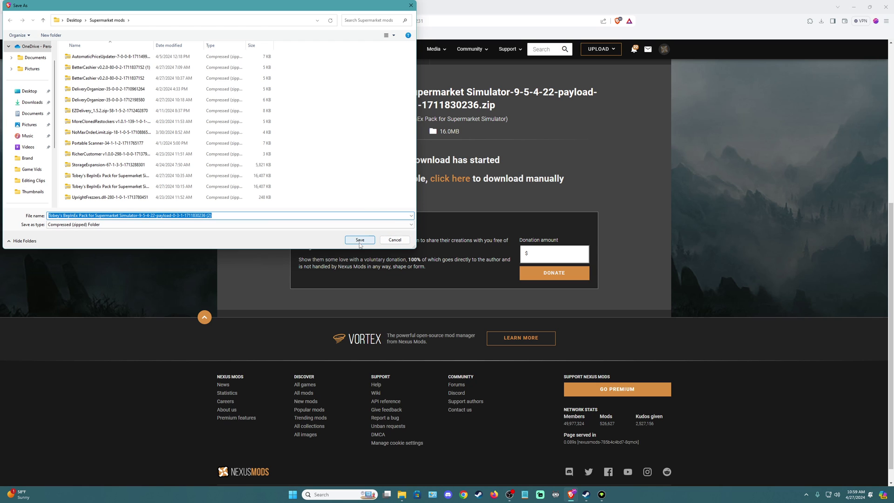
key(super+d)
mouse_move(403, 500)
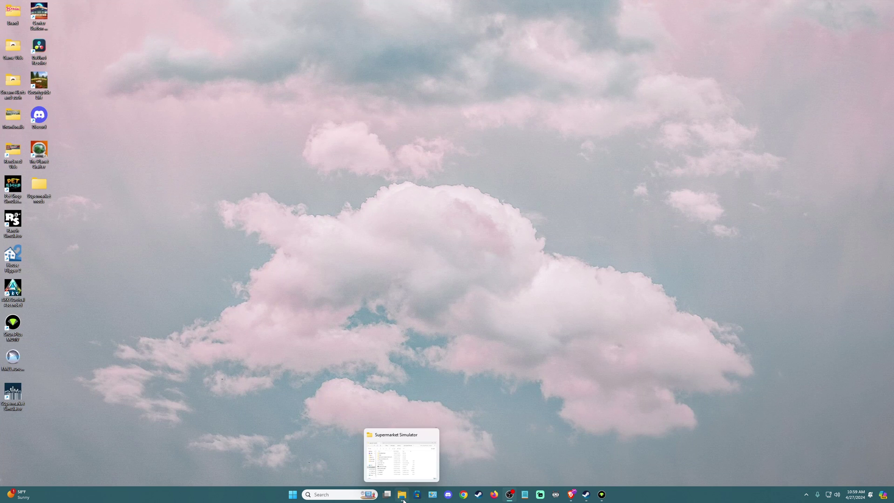
click(404, 471)
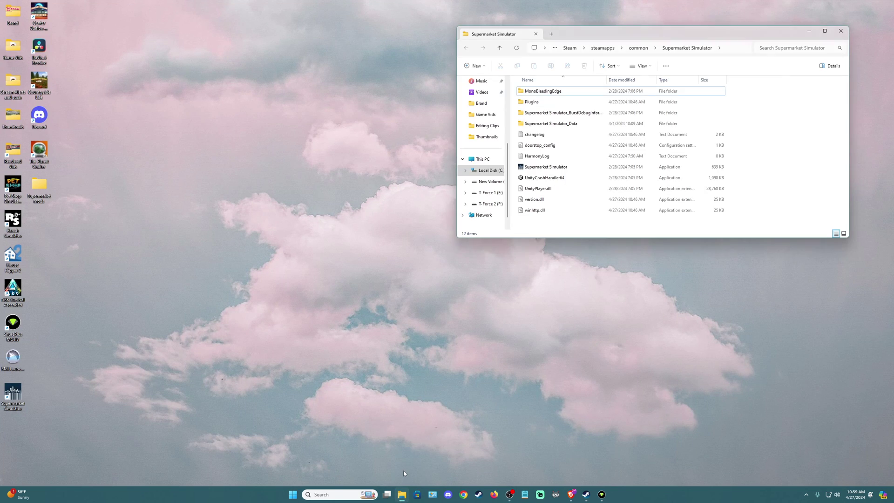
drag(676, 35, 711, 32)
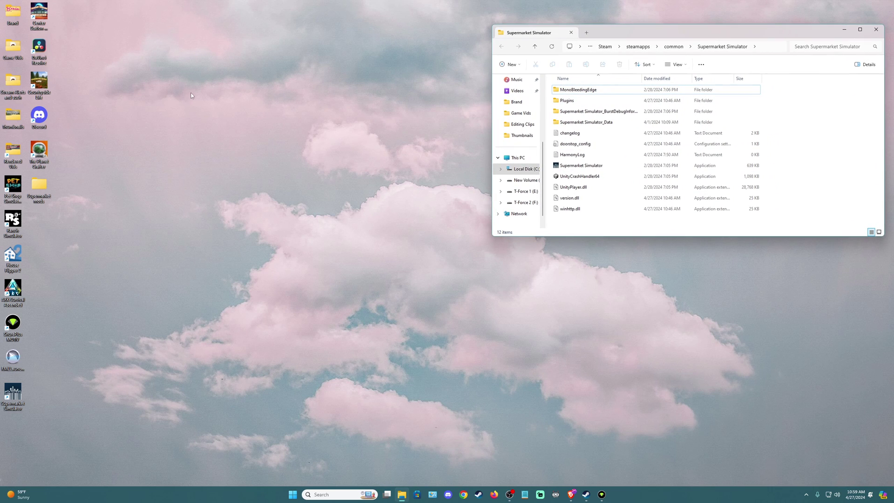
- Open the Supermarket mods folder and the Tobey's BepInEx Pack zip inside it
double_click(39, 186)
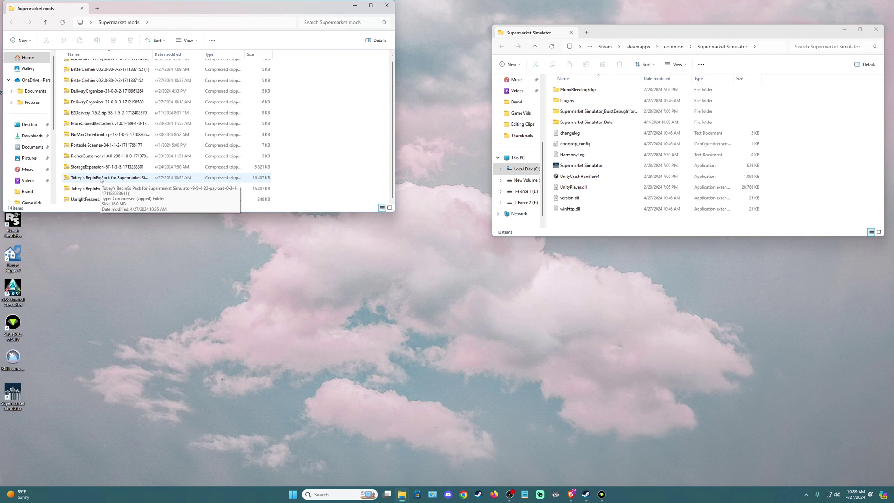
double_click(101, 179)
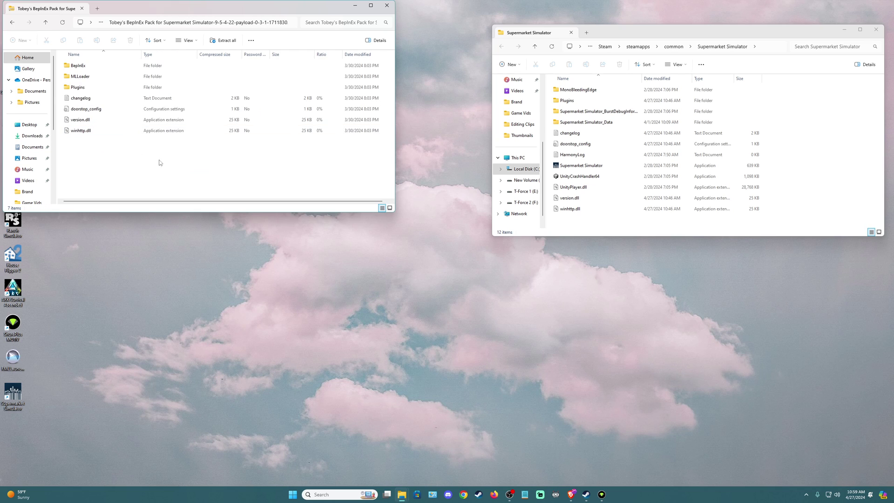
- Drag all seven pack items into the Supermarket Simulator folder, replacing the five existing files
drag(175, 159, 808, 142)
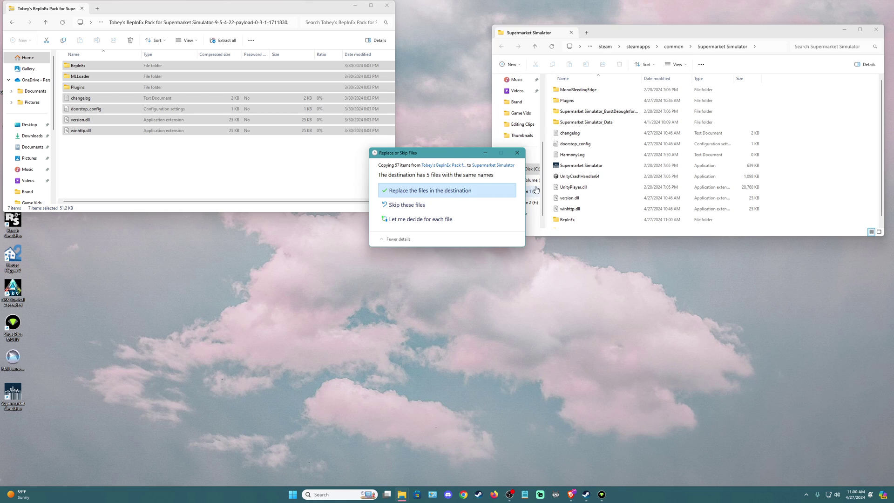
click(434, 193)
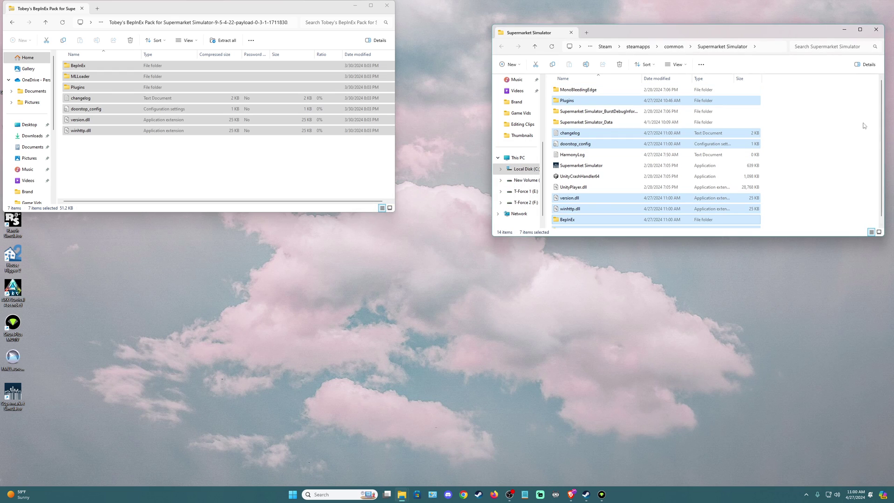
scroll(839, 125, down, 1)
click(831, 171)
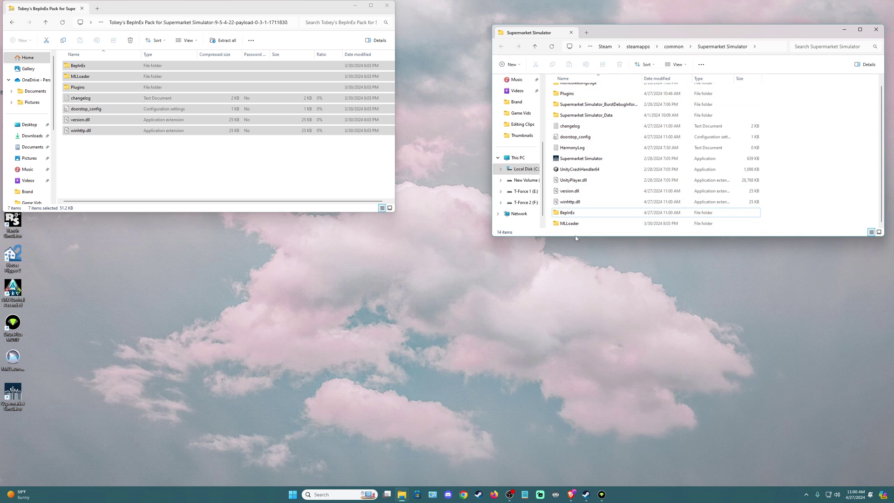
- Open the game's MLLoader folder to check it holds MelonLoader, then minimize both Explorer windows
double_click(567, 225)
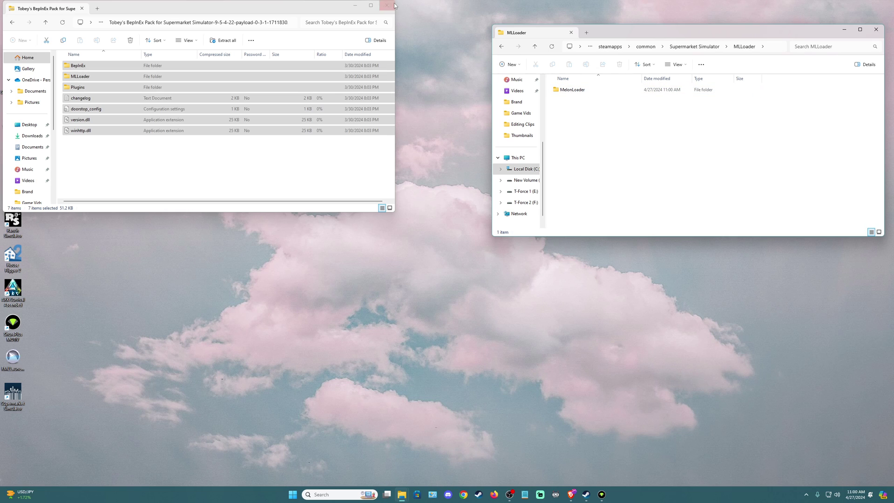
click(360, 8)
click(844, 29)
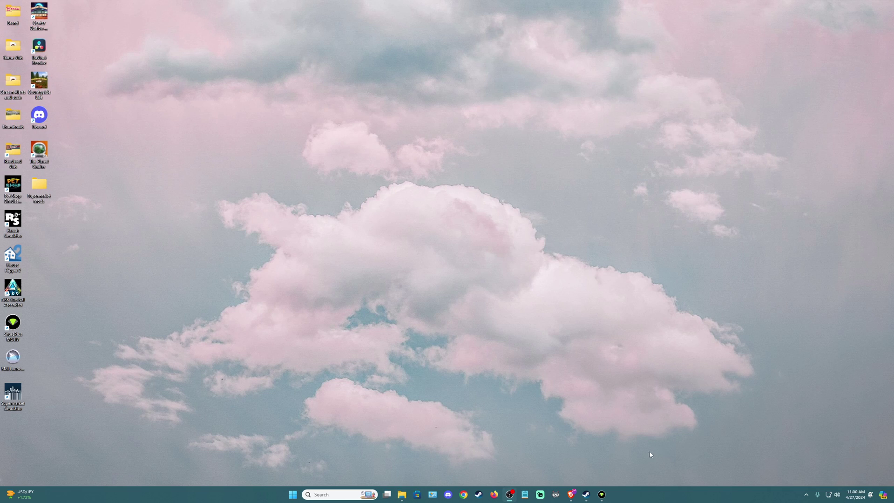
- Launch Supermarket Simulator from Steam, quit at the main menu, and reopen the MLLoader folder window
click(586, 494)
click(125, 153)
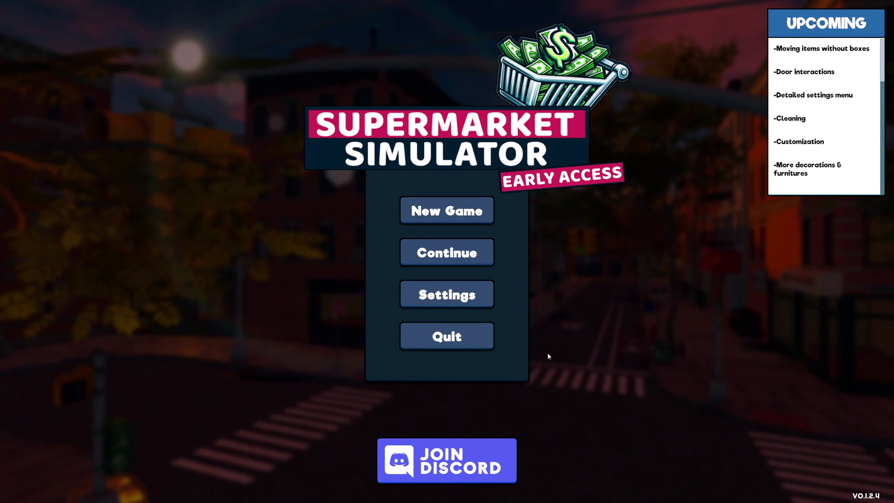
click(423, 336)
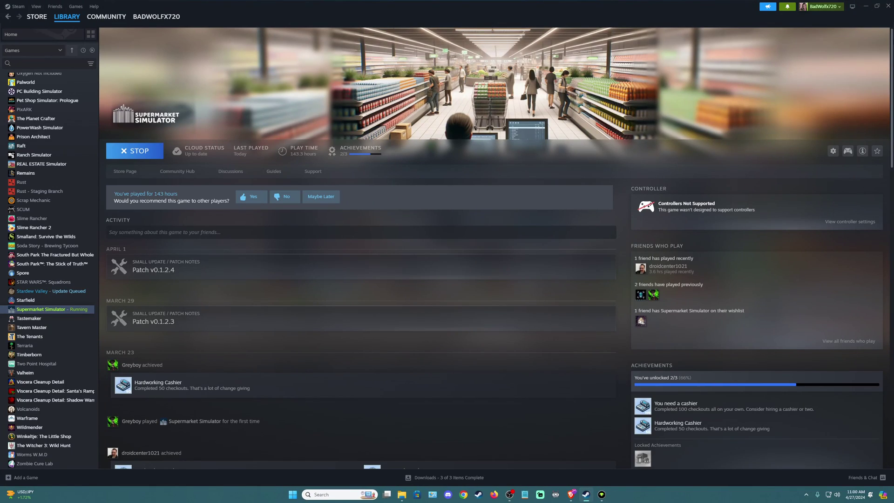
click(865, 6)
mouse_move(397, 496)
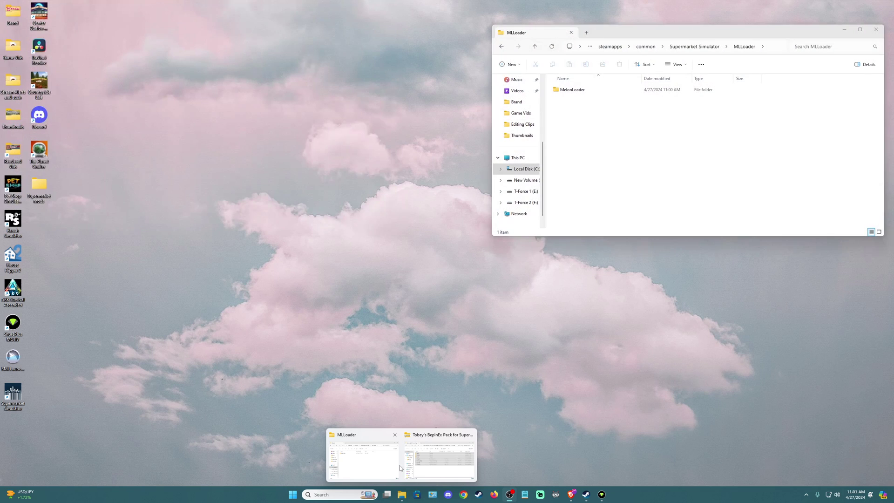
click(398, 465)
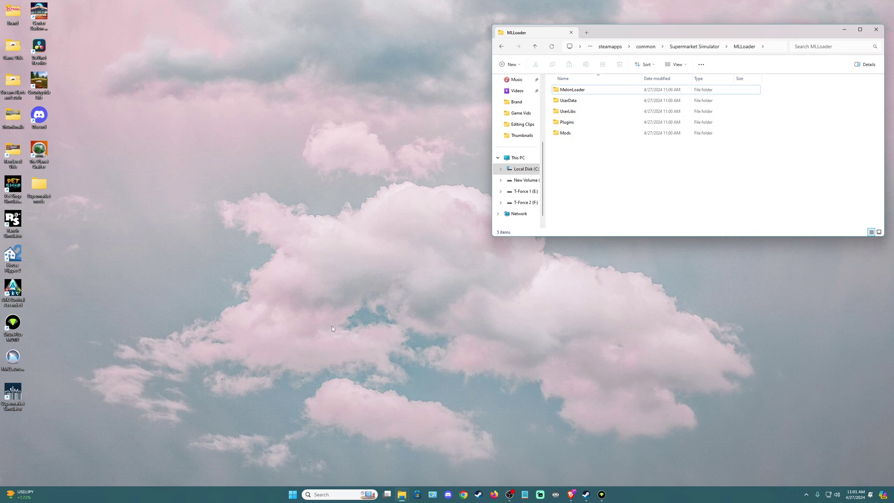
- Bring the Brave browser back to the Nexus Mods download page for Tobey's BepInEx Pack
click(571, 494)
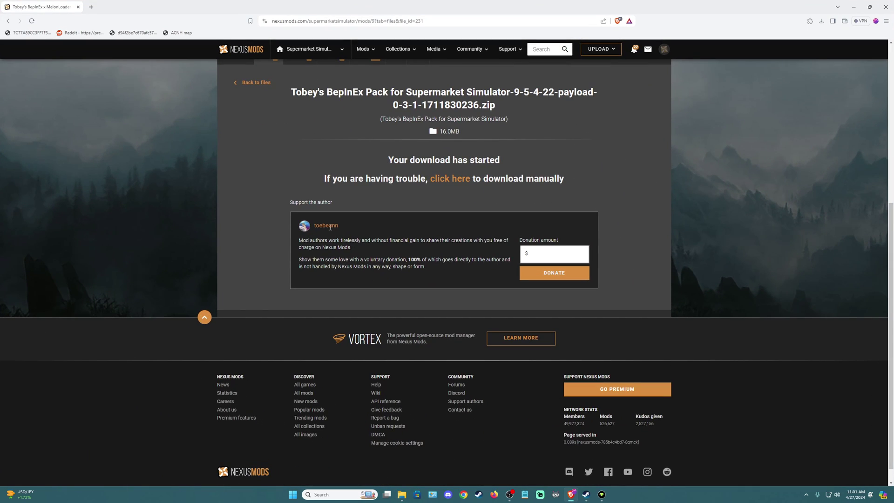
- Search Nexus Mods for 'better' and open the BetterCashier mod page
scroll(323, 166, up, 3)
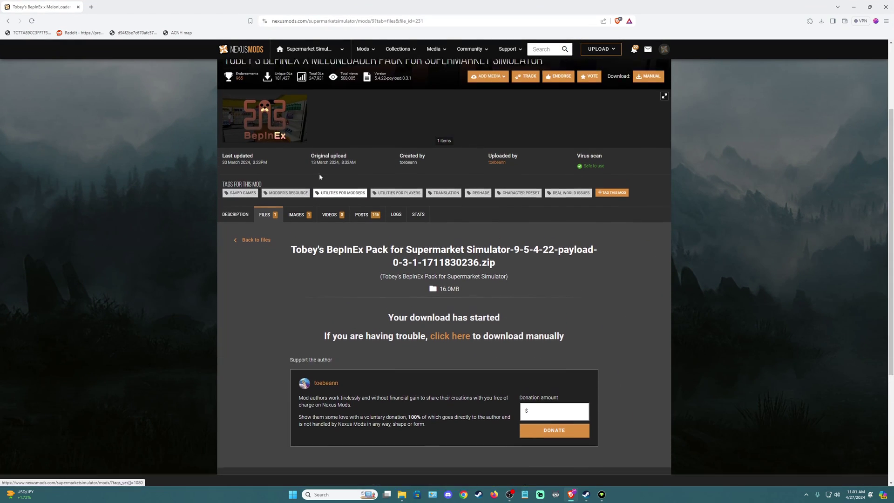
scroll(319, 173, up, 2)
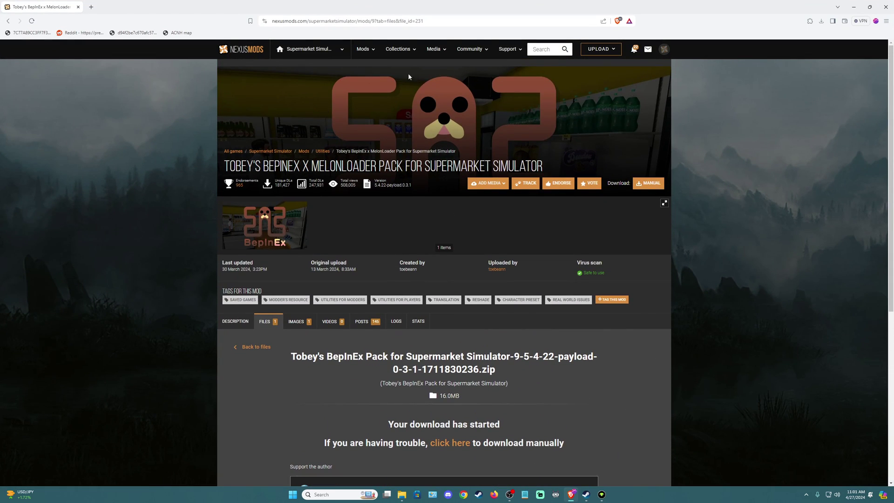
click(544, 50)
text(better)
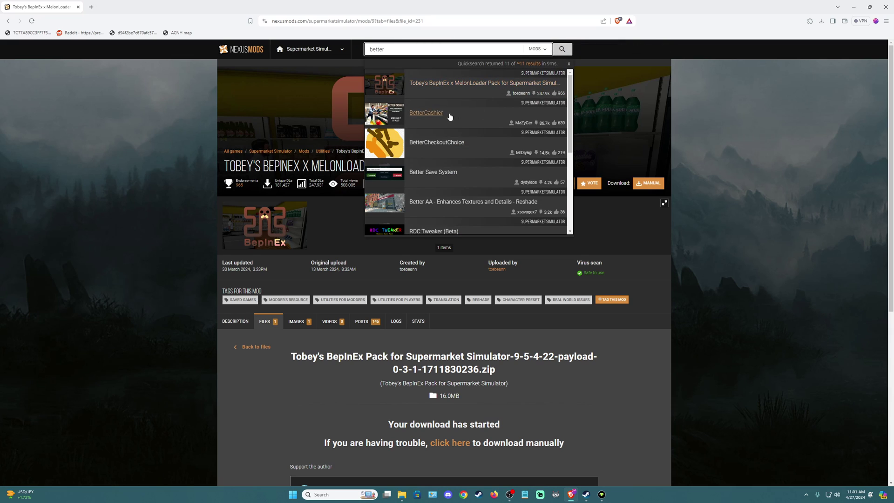
click(426, 84)
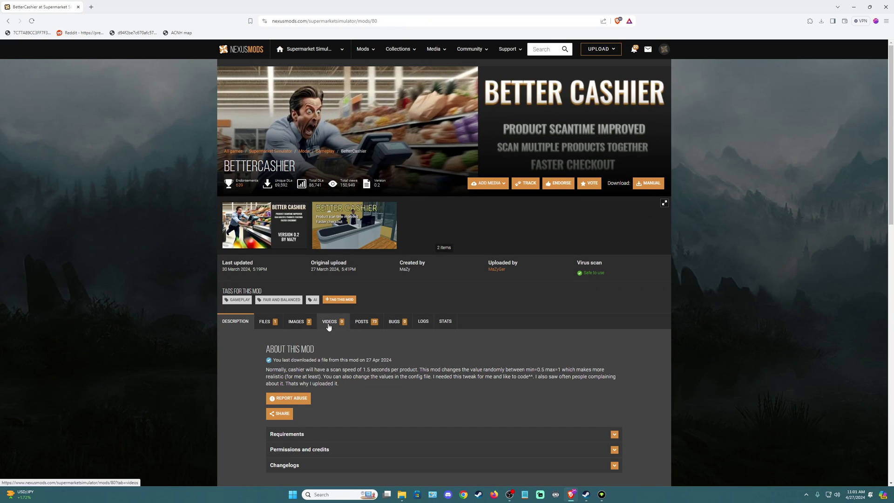
- Highlight the 'Just move the DLL' line naming Supermarket Simulator\BepInEx\plugins
scroll(329, 326, down, 7)
scroll(305, 287, down, 1)
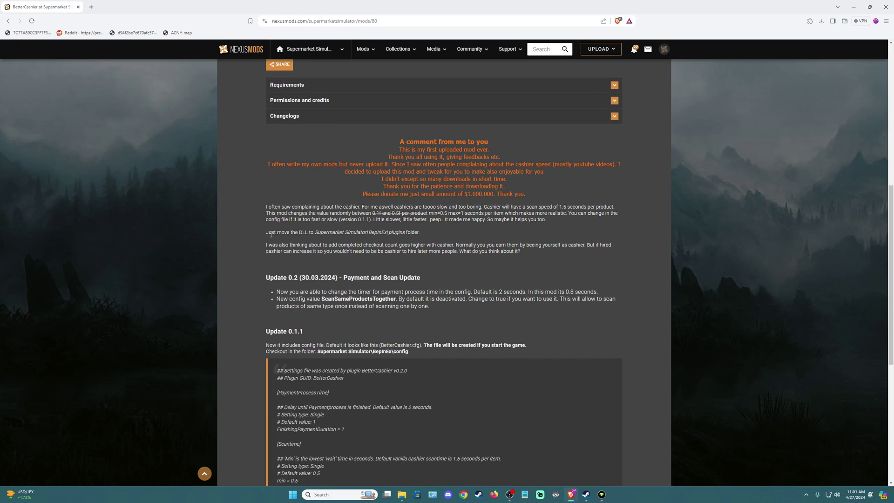
drag(266, 233, 281, 233)
drag(396, 233, 404, 234)
scroll(543, 268, up, 4)
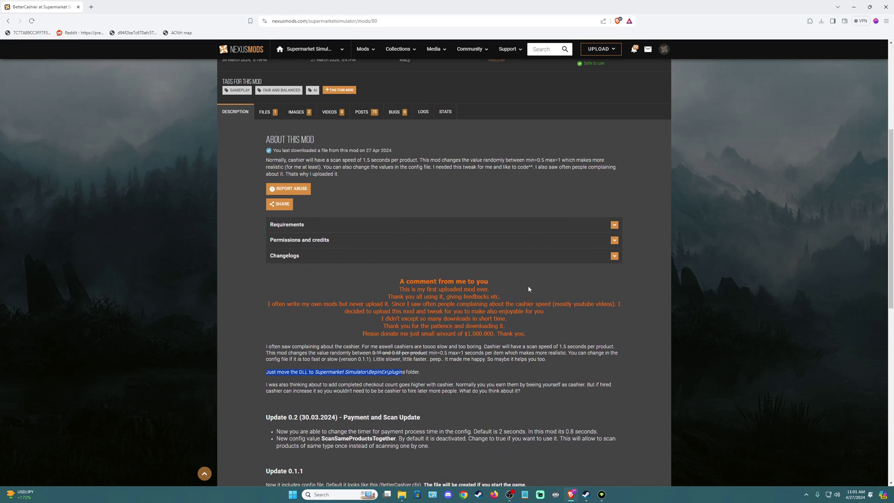
- Manually download the BetterCashier v0.2.0 zip from the Files tab, past the required-files notice
click(273, 112)
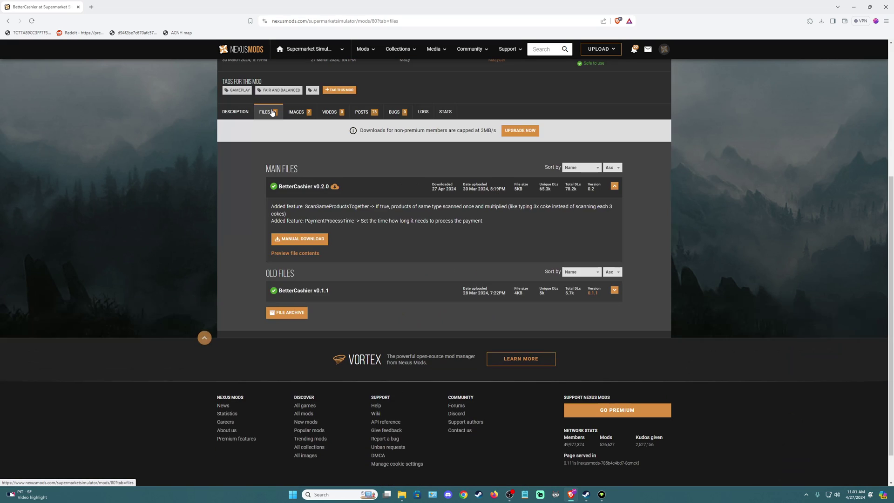
click(312, 239)
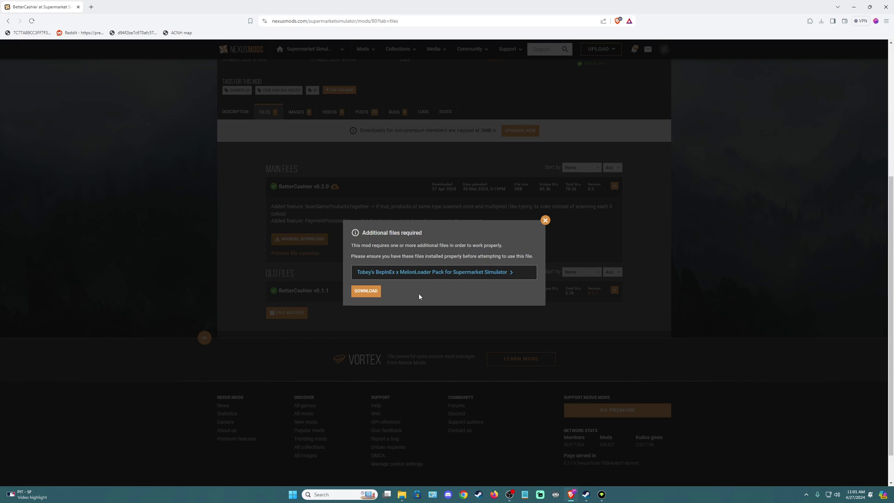
click(366, 291)
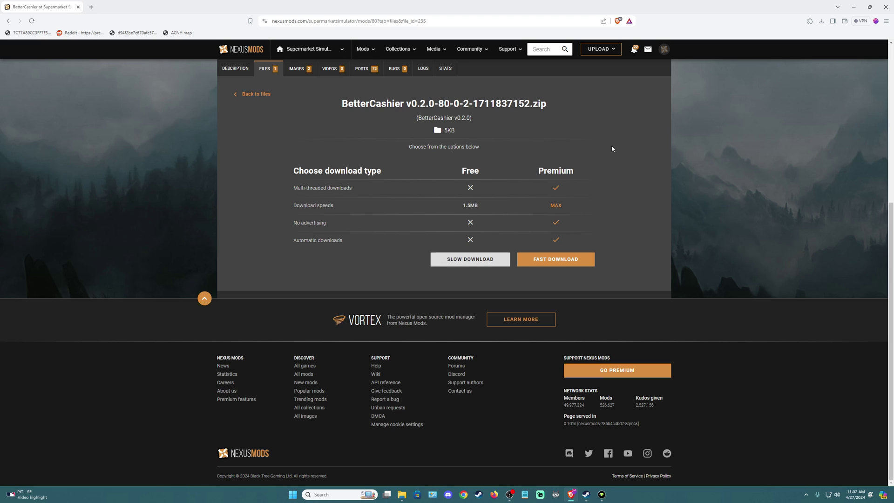
click(854, 7)
- Copy BetterCashier.dll from the v0.2.0 zip in Supermarket mods into Supermarket Simulator\BepInEx\plugins
double_click(39, 185)
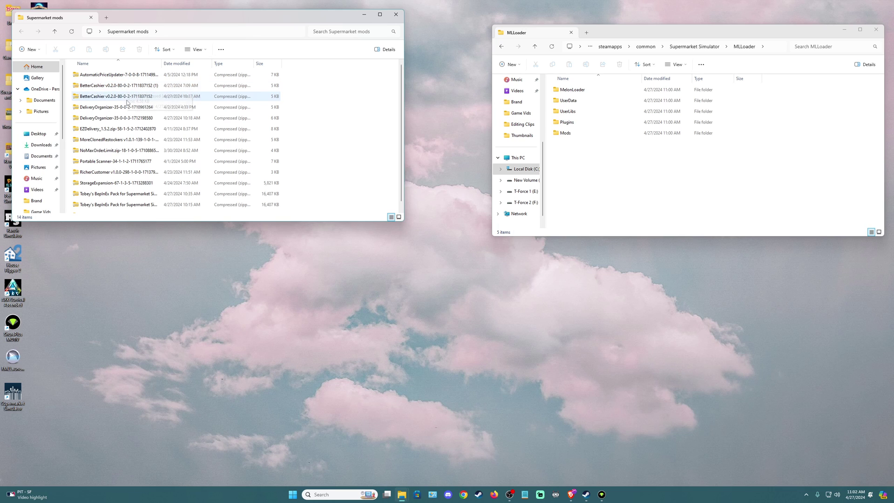
double_click(127, 96)
click(641, 169)
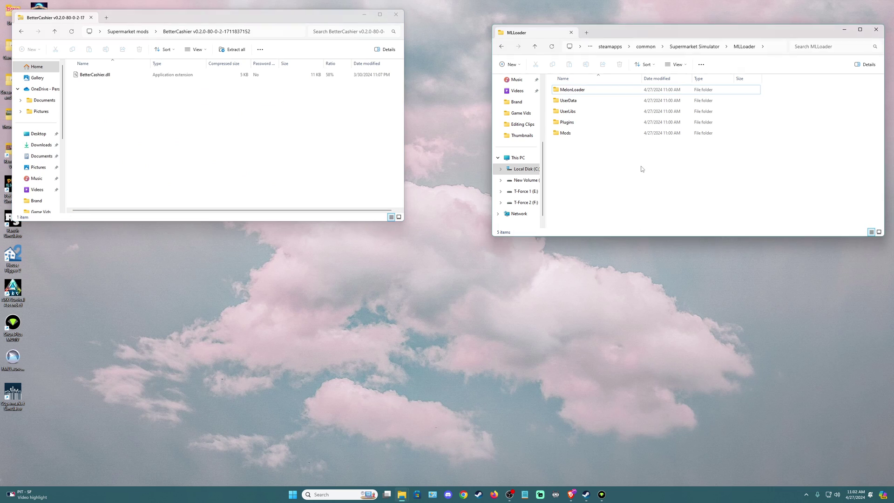
click(535, 47)
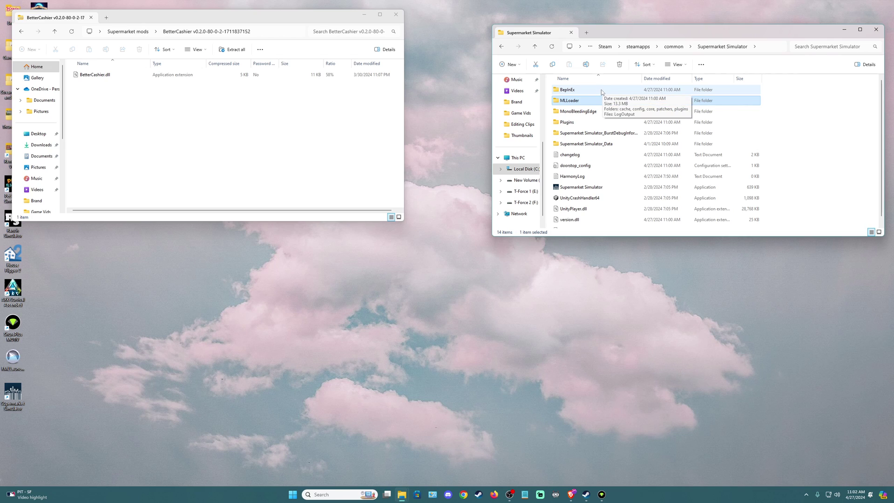
double_click(582, 93)
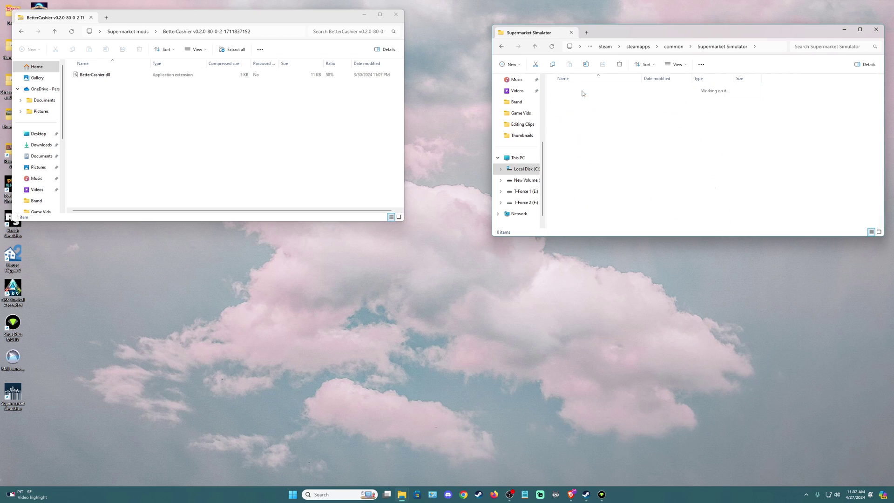
double_click(584, 135)
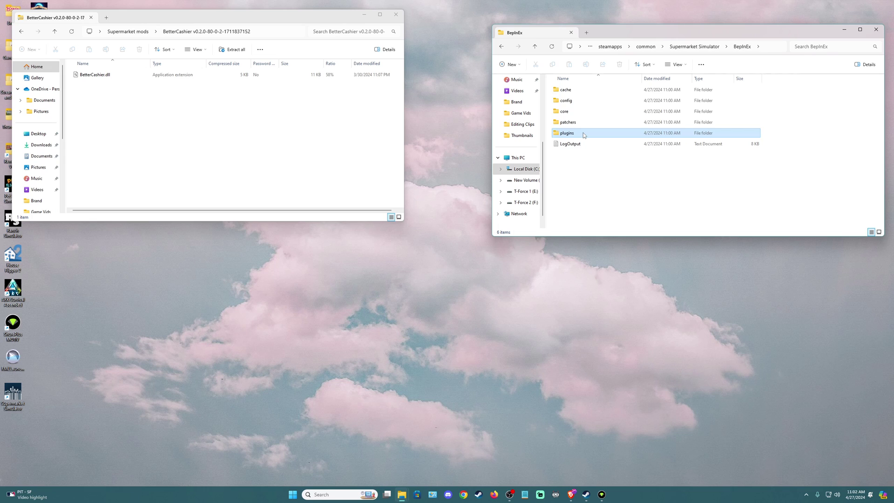
click(98, 77)
drag(98, 78, 601, 170)
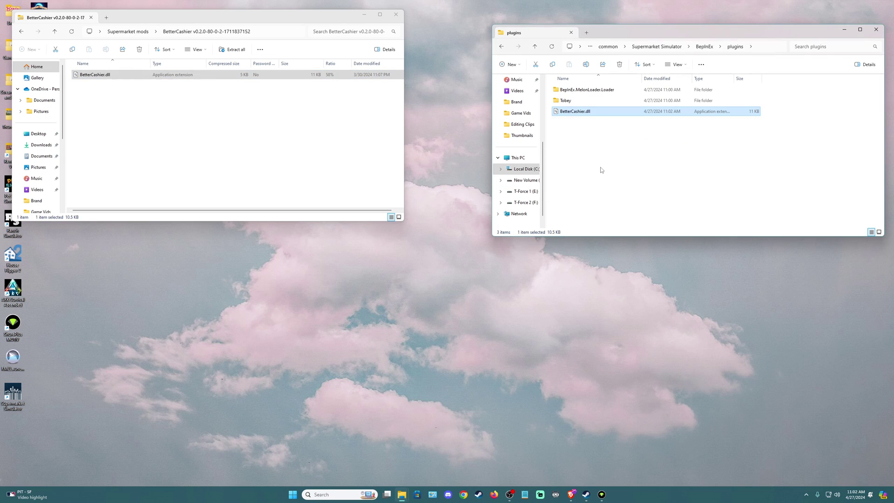